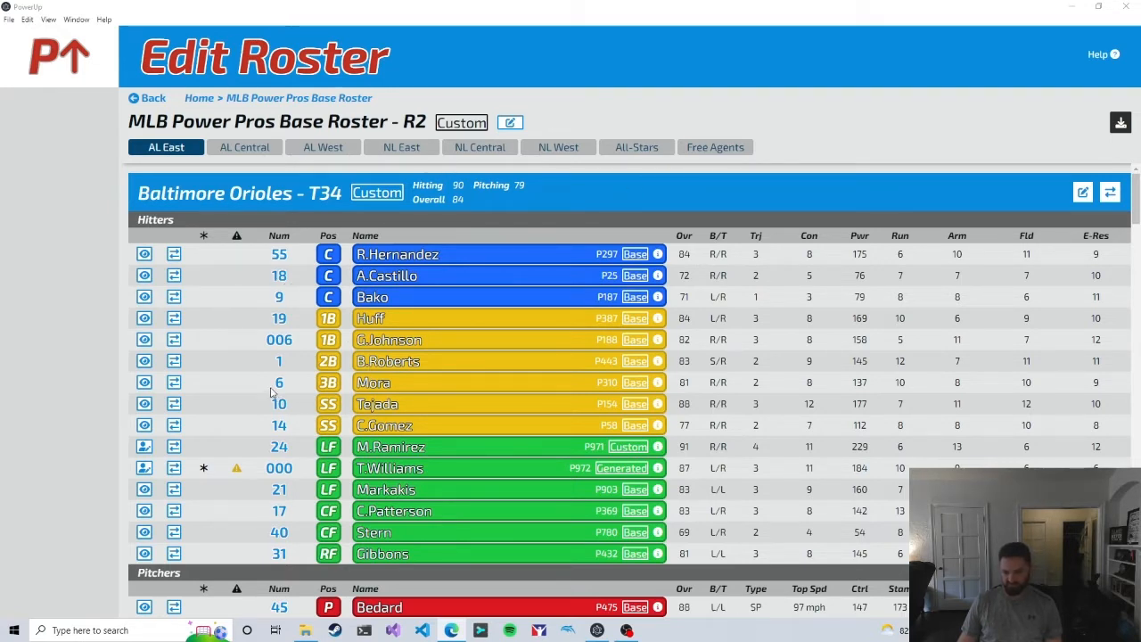
Step: Look through the AL East team rosters and view the AL Central, AL West and NL East divisions
scroll(202, 310, down, 2)
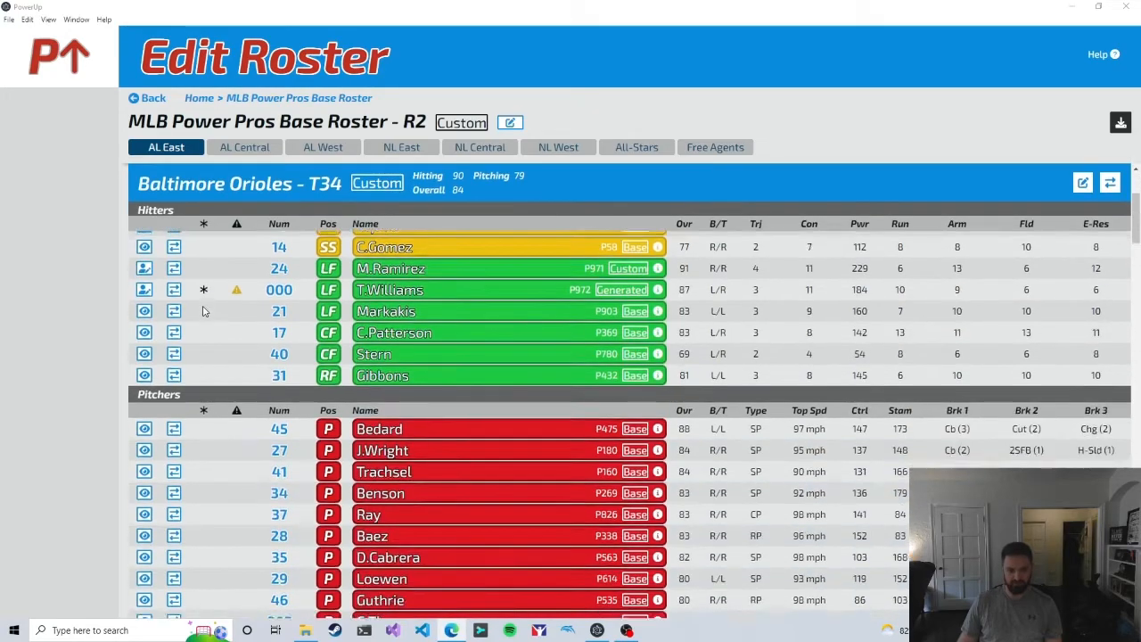
scroll(203, 310, down, 10)
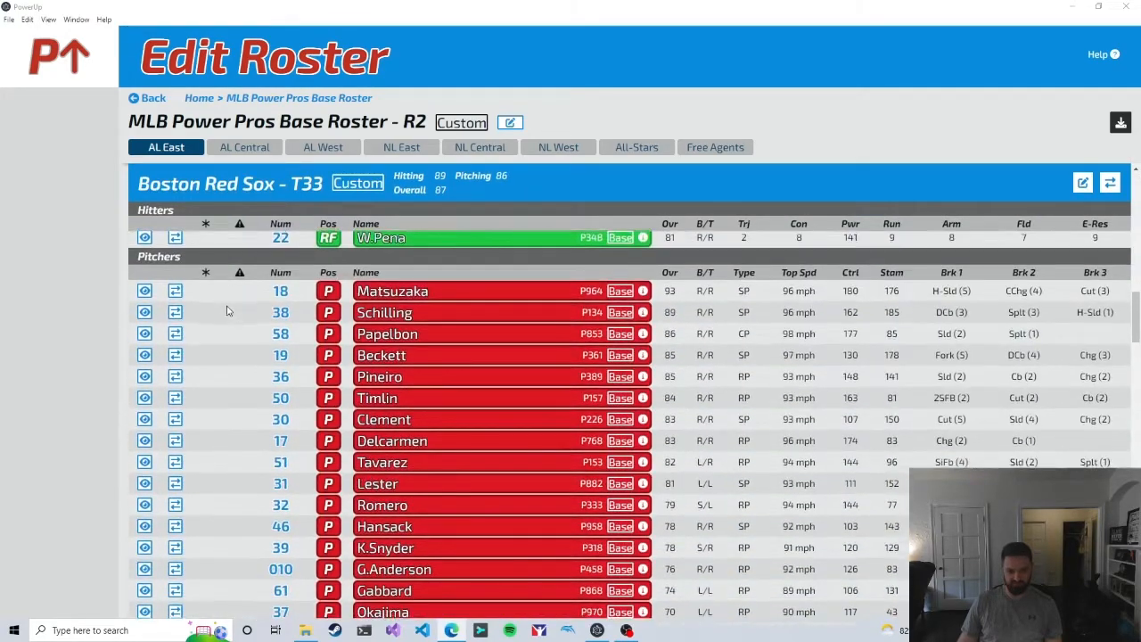
scroll(227, 310, down, 12)
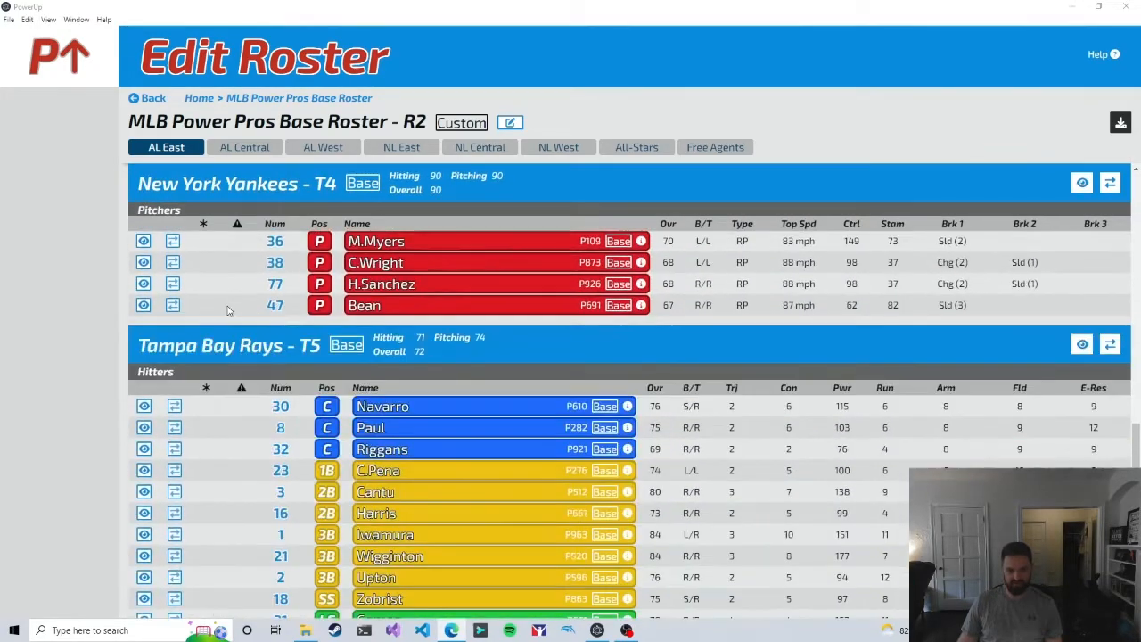
scroll(227, 310, down, 1)
click(260, 150)
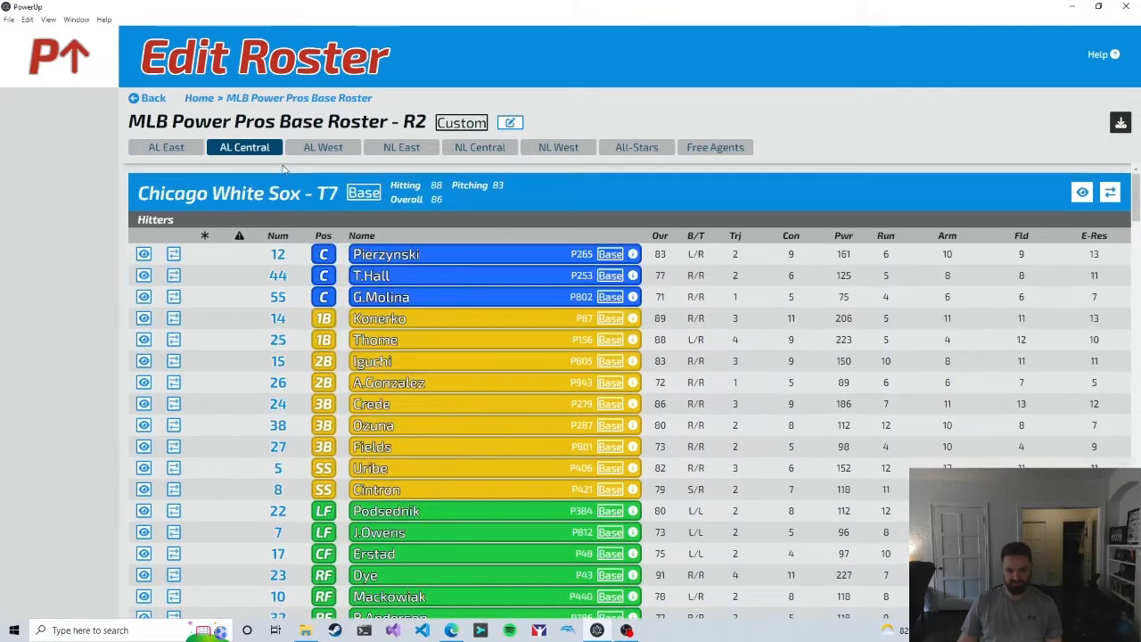
click(334, 148)
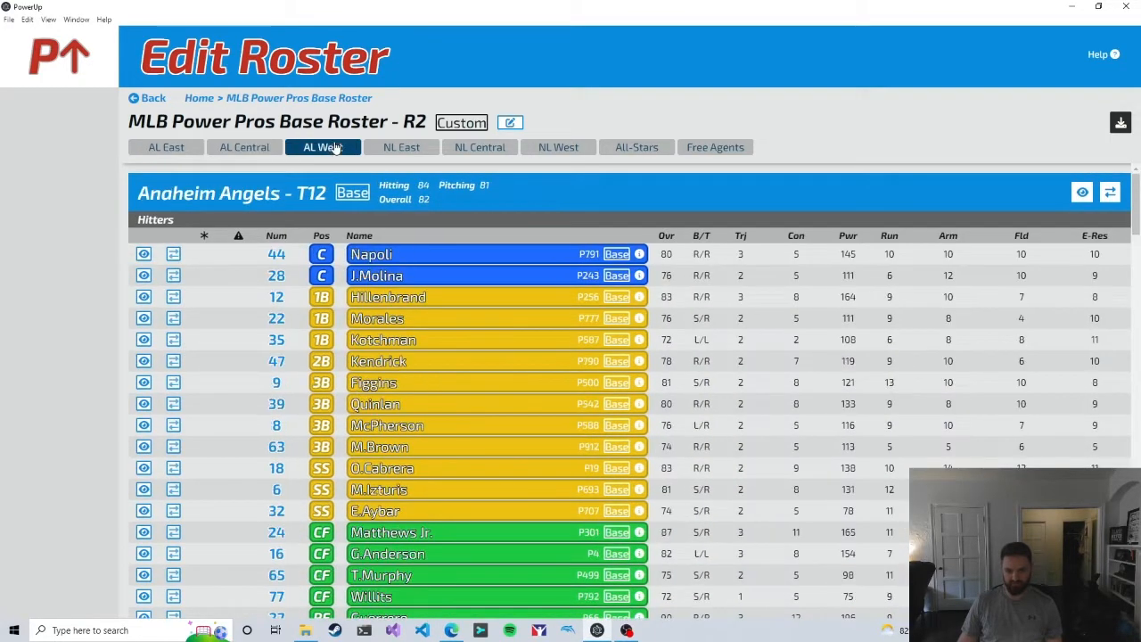
click(416, 154)
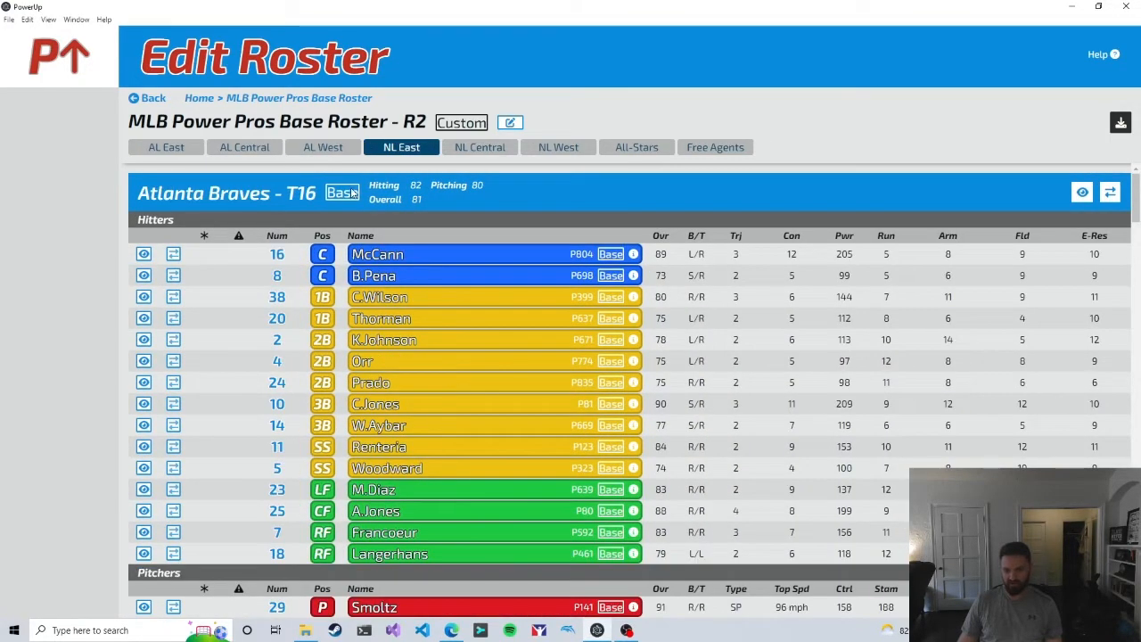
Step: Look through the National League and American League All-Stars rosters and the list of free agents
click(624, 150)
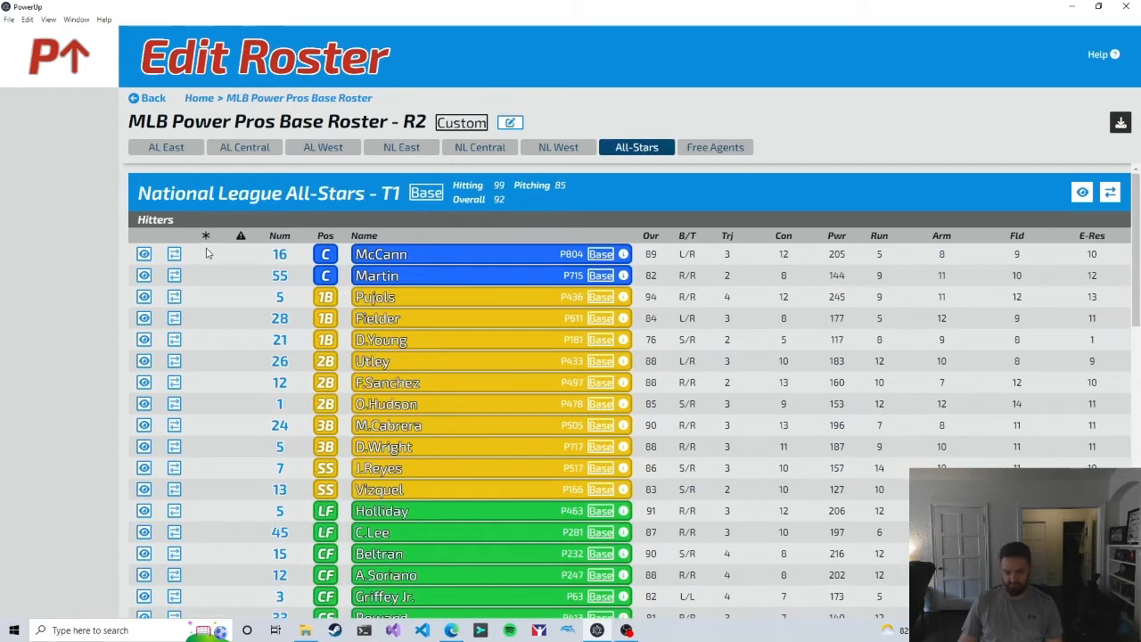
scroll(206, 254, down, 10)
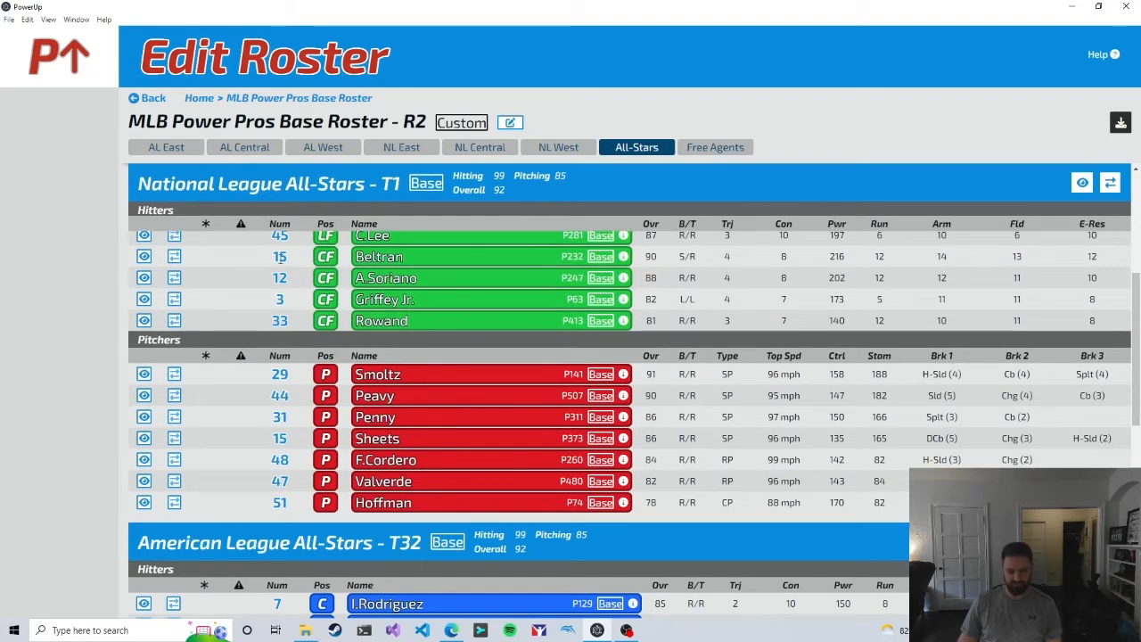
scroll(284, 259, down, 5)
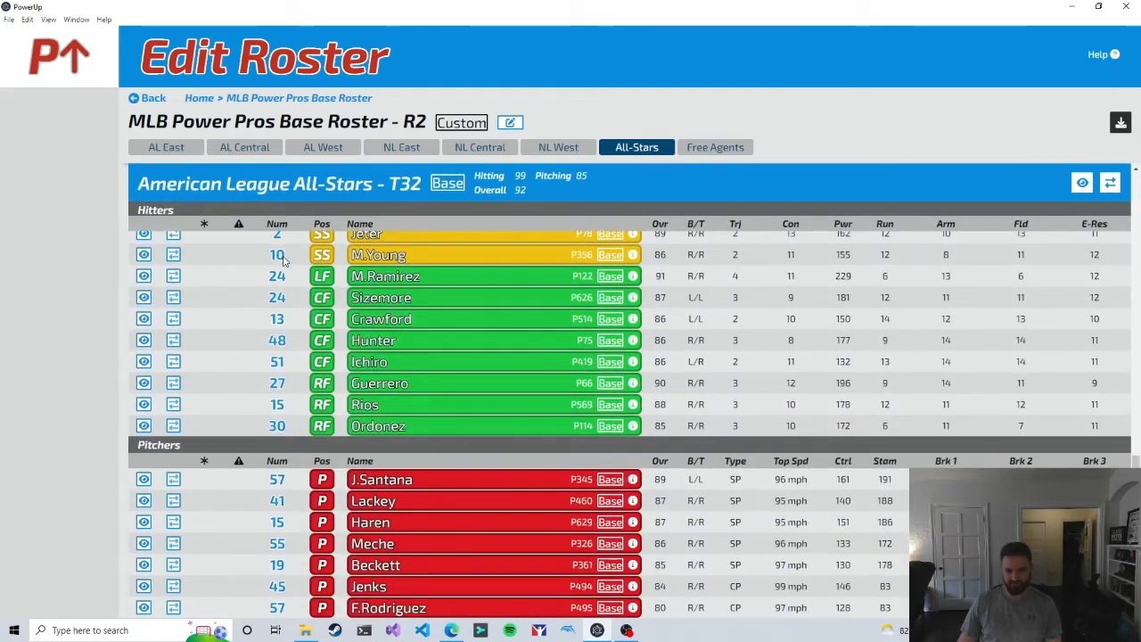
scroll(354, 402, up, 15)
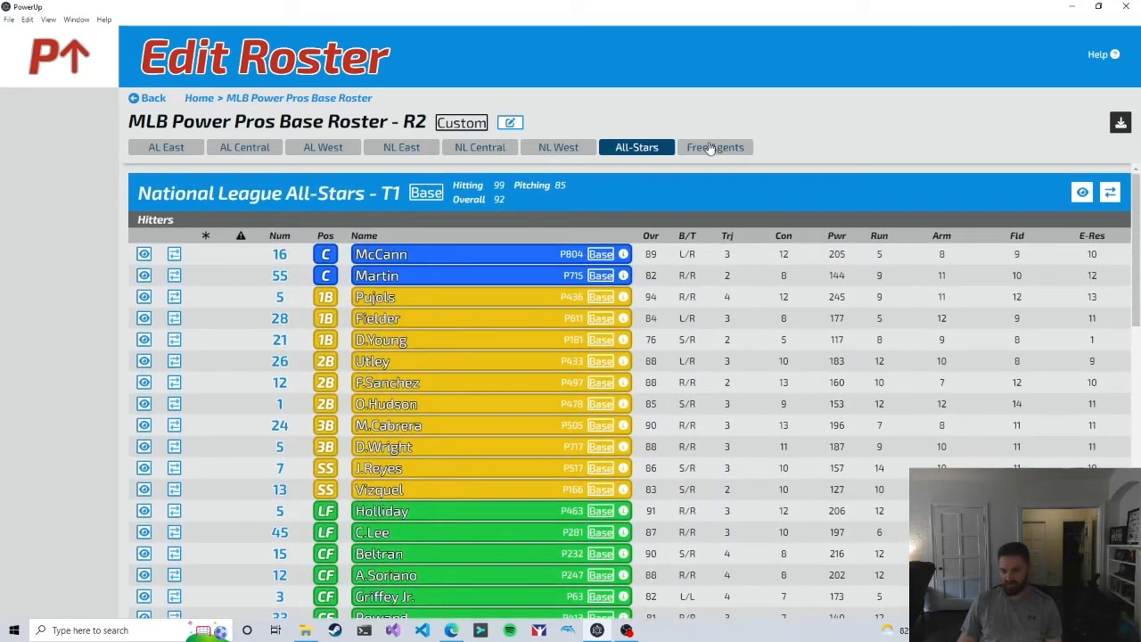
click(724, 150)
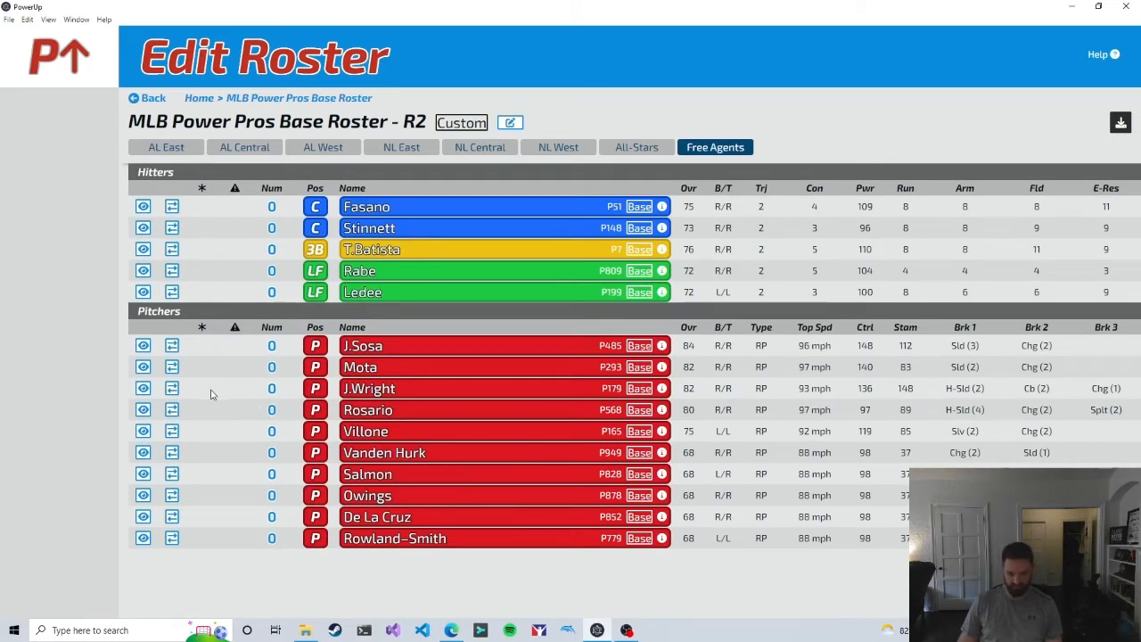
Step: Go back to the AL East rosters and page through the detail card of Baltimore Orioles shortstop Tejada
click(147, 148)
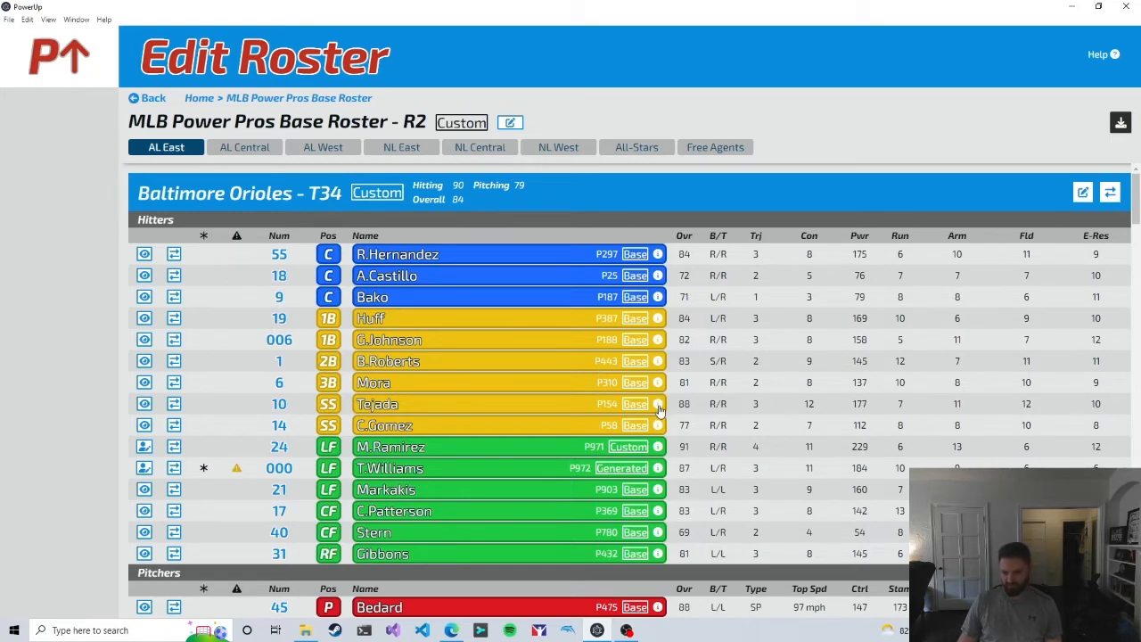
mouse_move(659, 409)
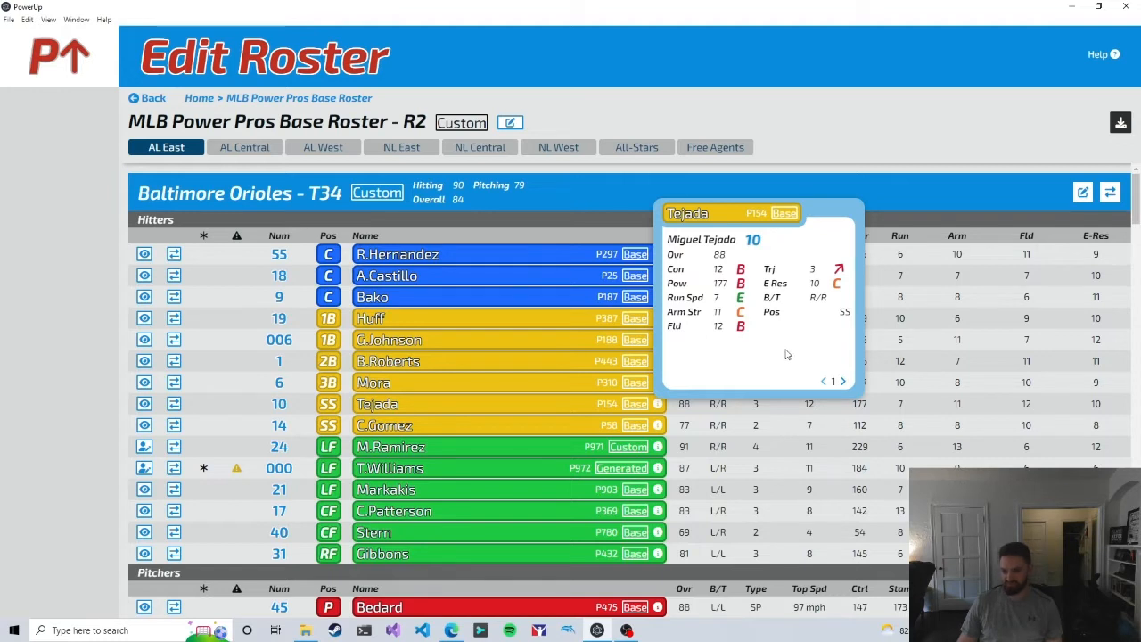
click(844, 384)
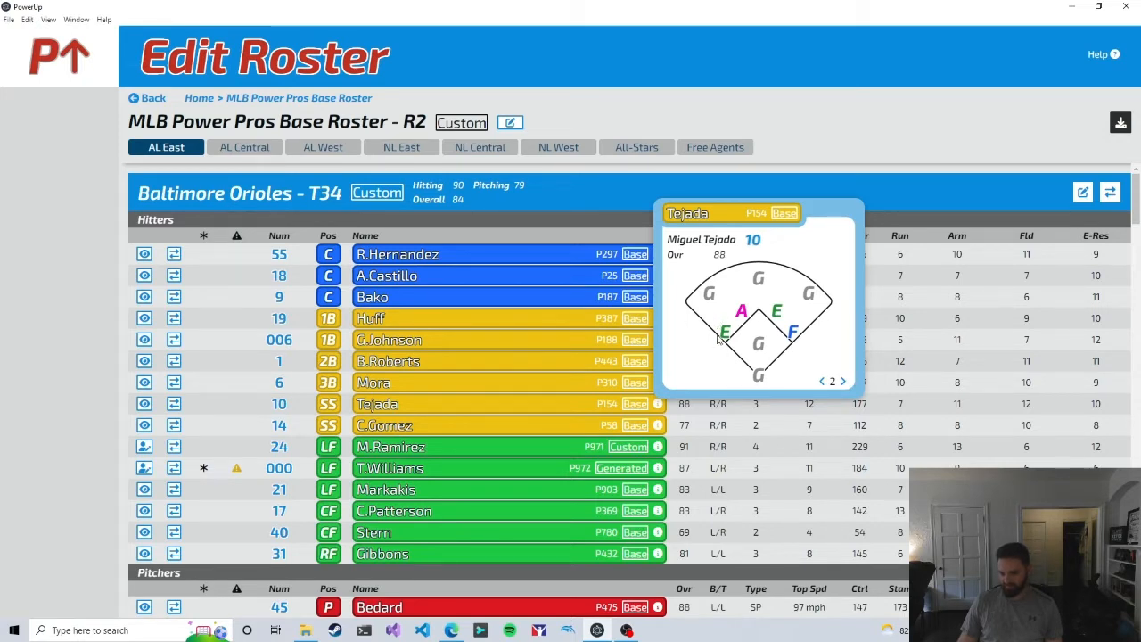
click(843, 382)
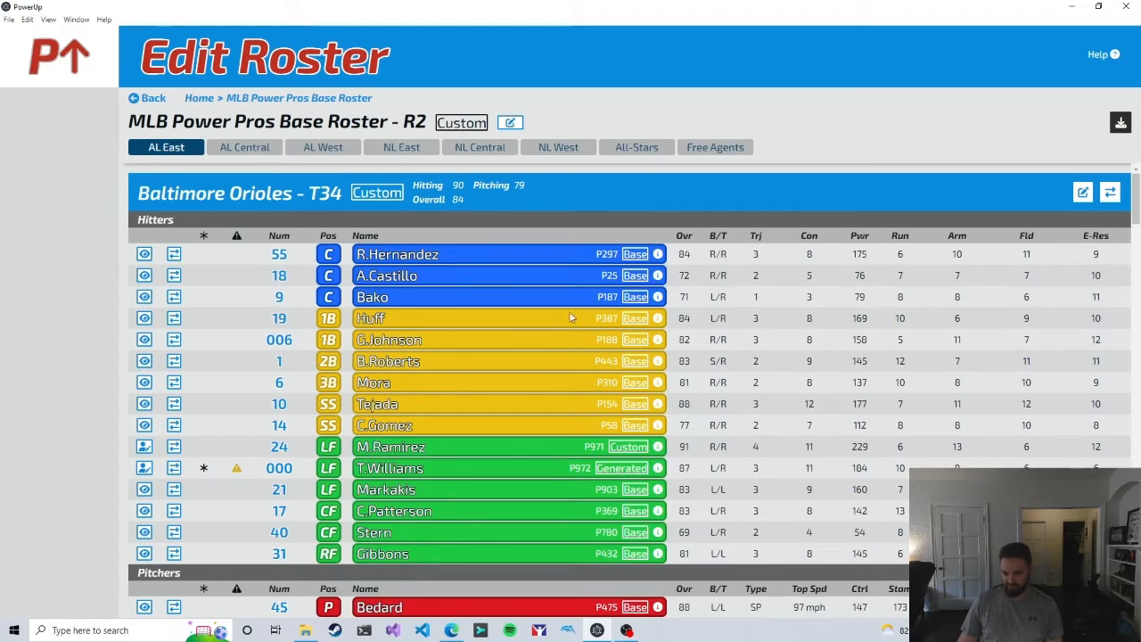
Step: Page through the detail card of Baltimore Orioles pitcher J.Wright, viewing his pitching, position and hitting ratings, and close it
scroll(556, 279, down, 2)
scroll(546, 330, down, 1)
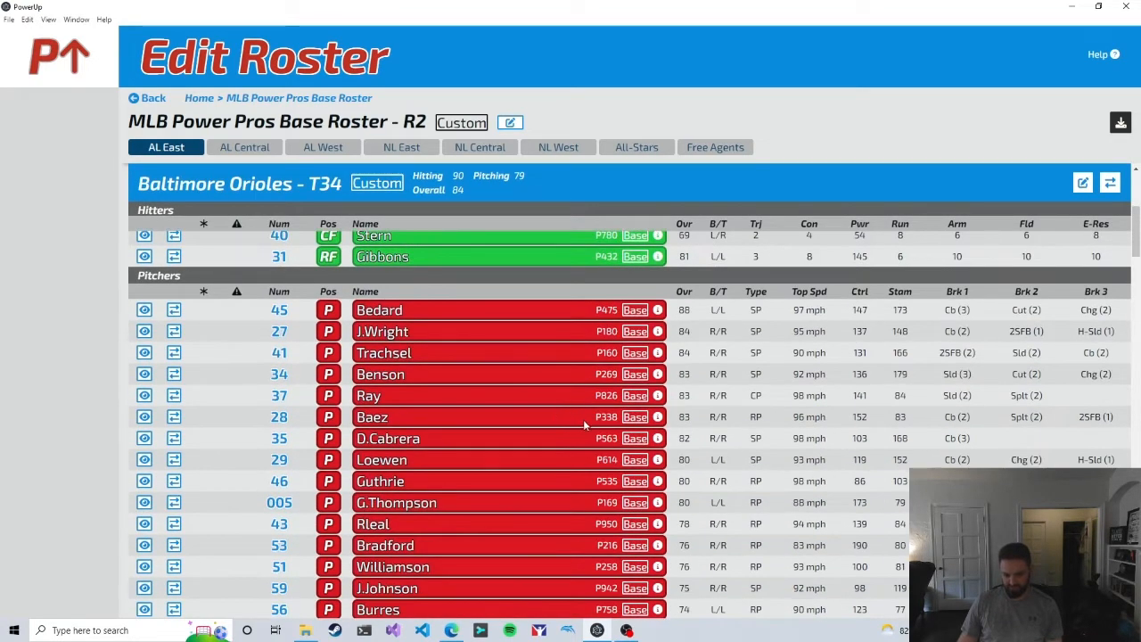
mouse_move(658, 331)
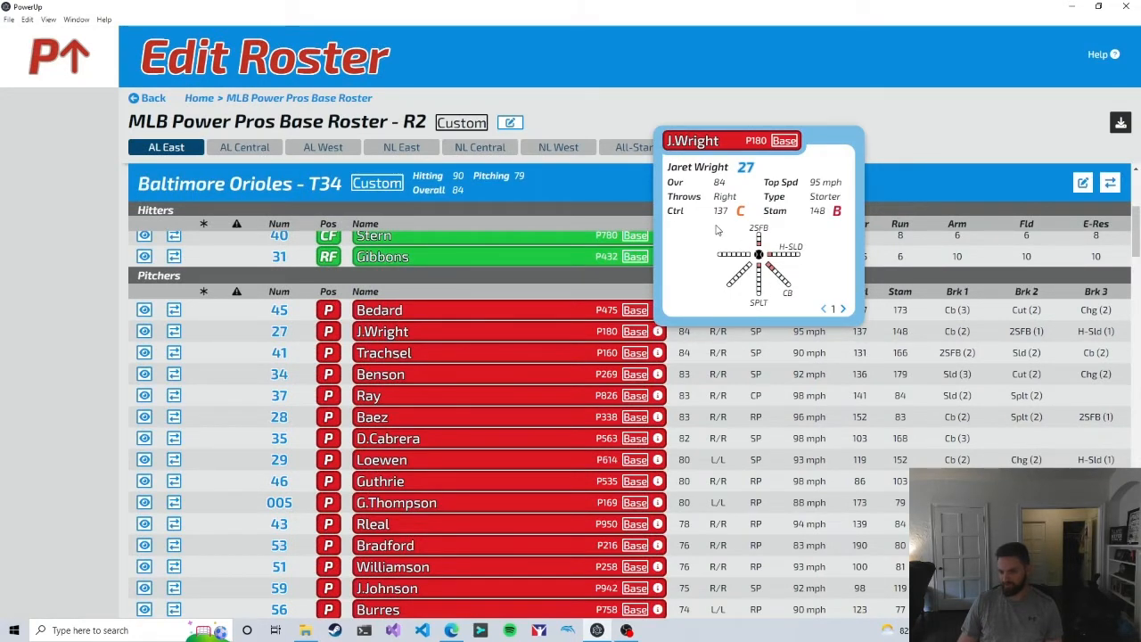
click(844, 309)
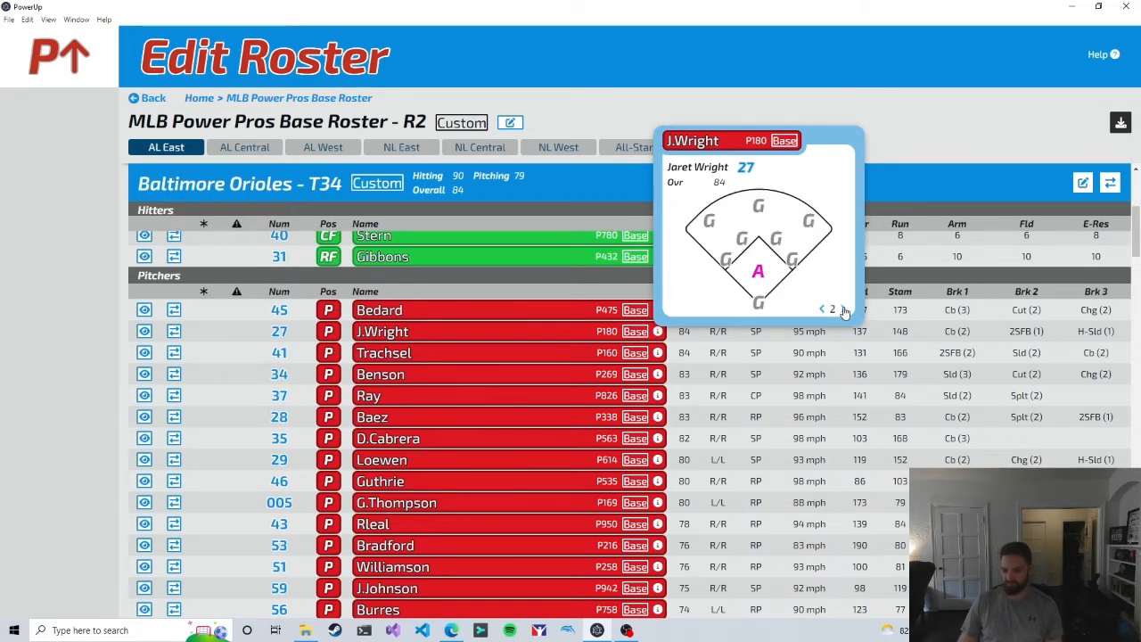
click(845, 309)
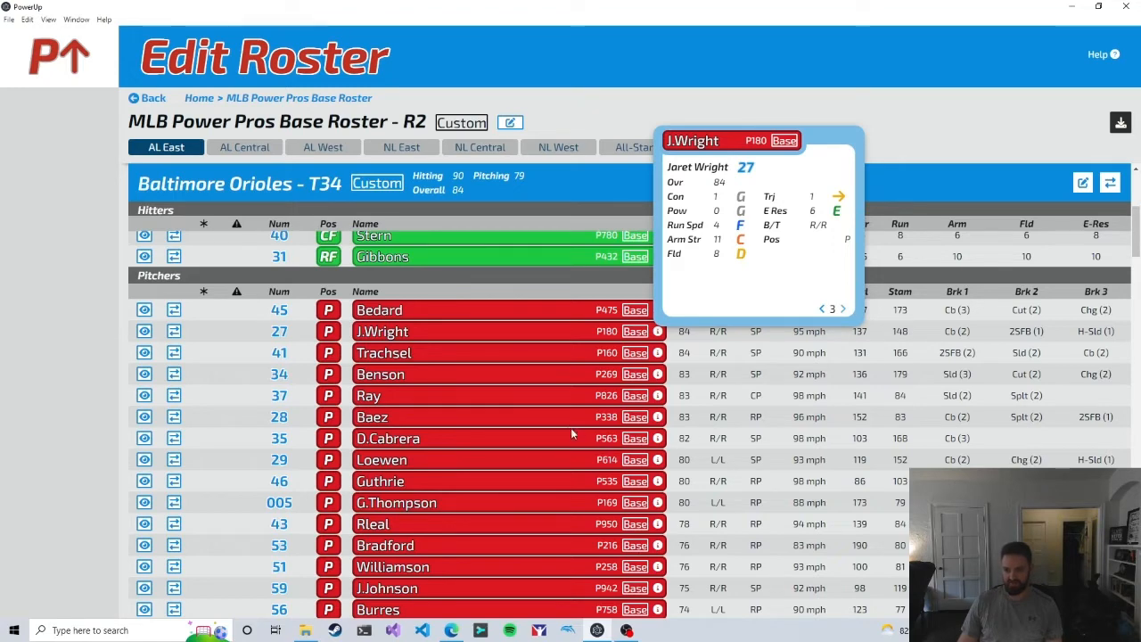
click(763, 382)
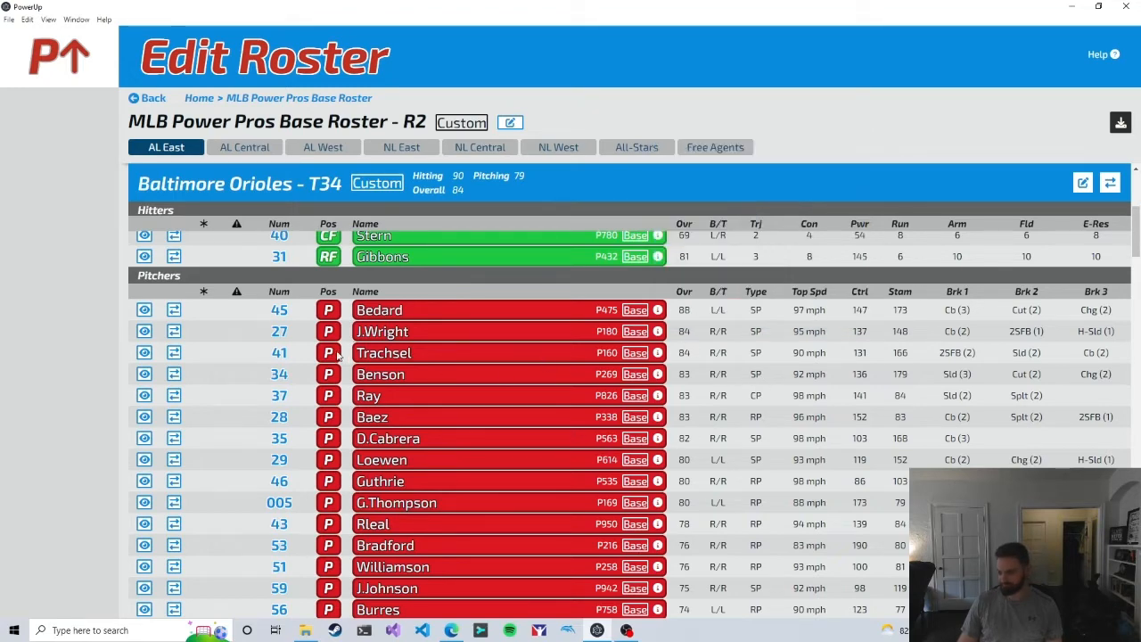
Step: Examine the custom and generated players among the Baltimore Orioles hitters and locate the custom M.Ramirez on the Boston Red Sox
scroll(344, 365, up, 5)
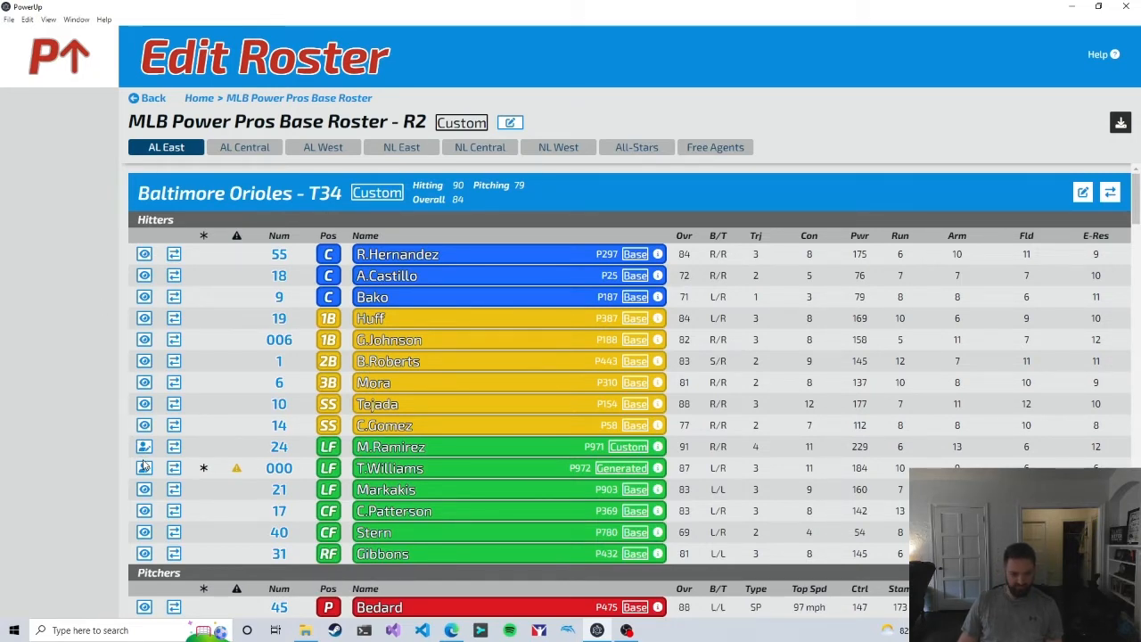
scroll(146, 373, down, 1)
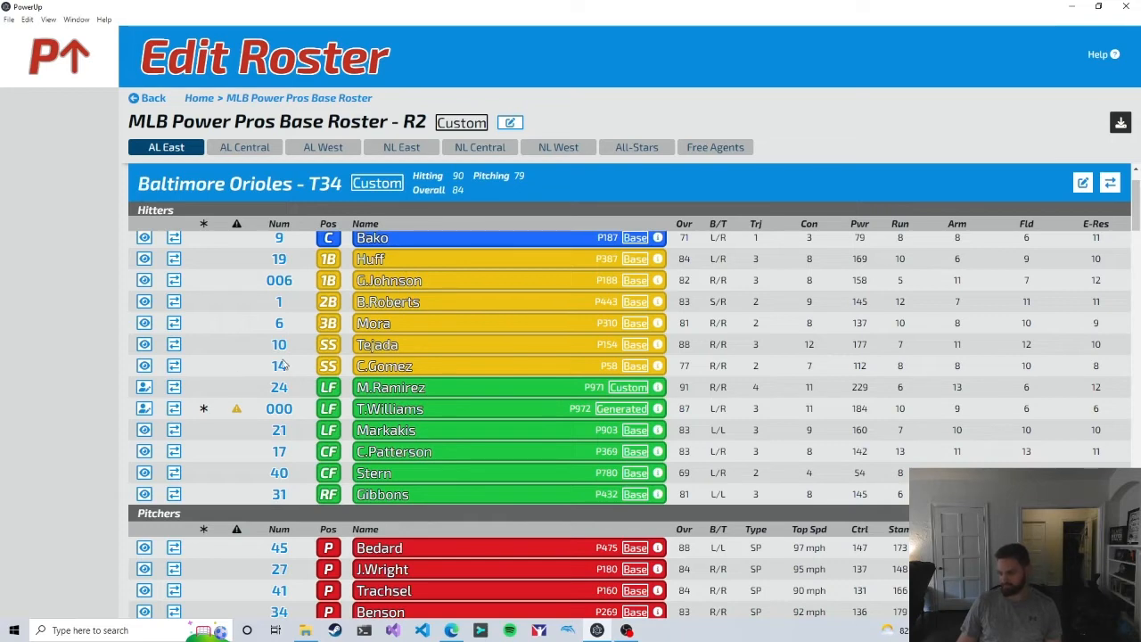
scroll(315, 359, up, 1)
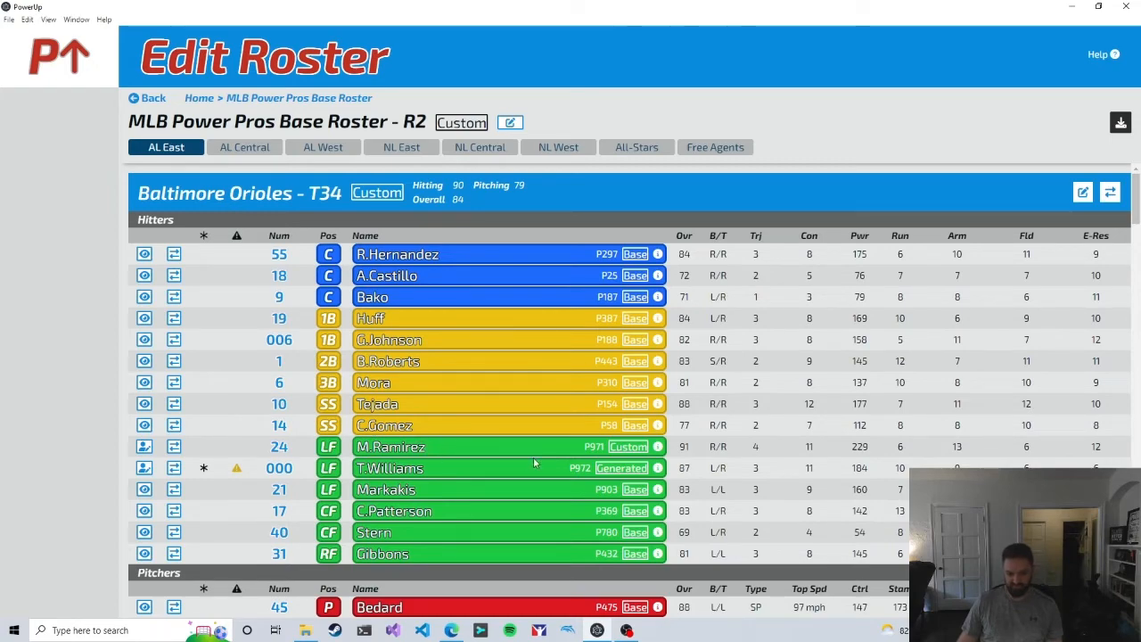
scroll(542, 437, down, 8)
scroll(513, 421, down, 1)
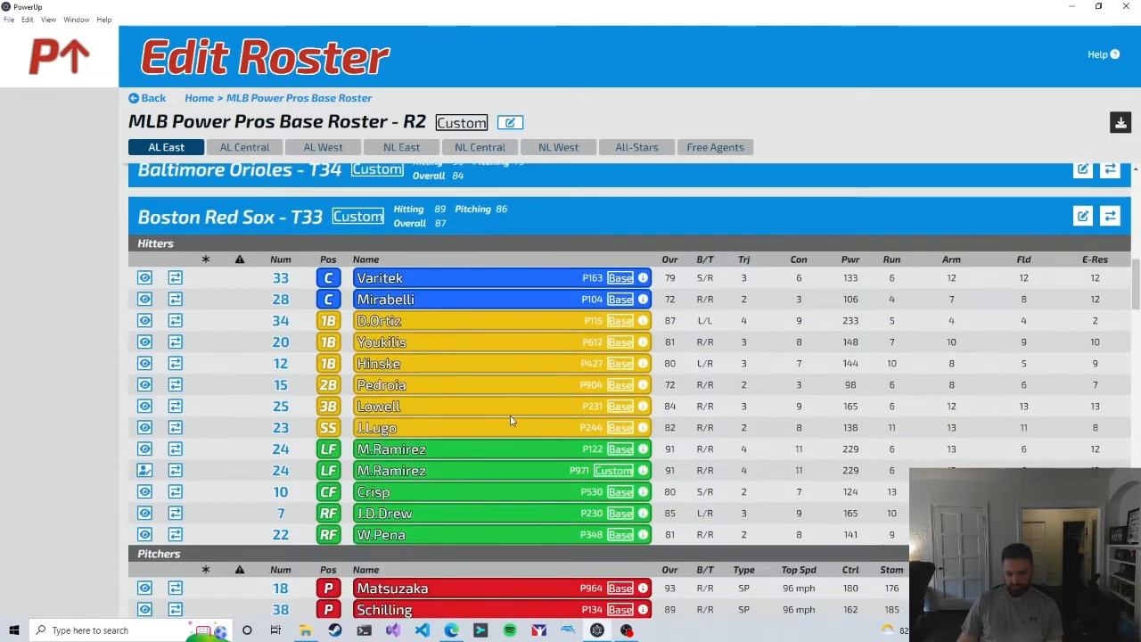
Step: Edit the custom M.Ramirez from the Baltimore Orioles, setting his hitter Contact rating to 14, and save the player
scroll(452, 462, up, 8)
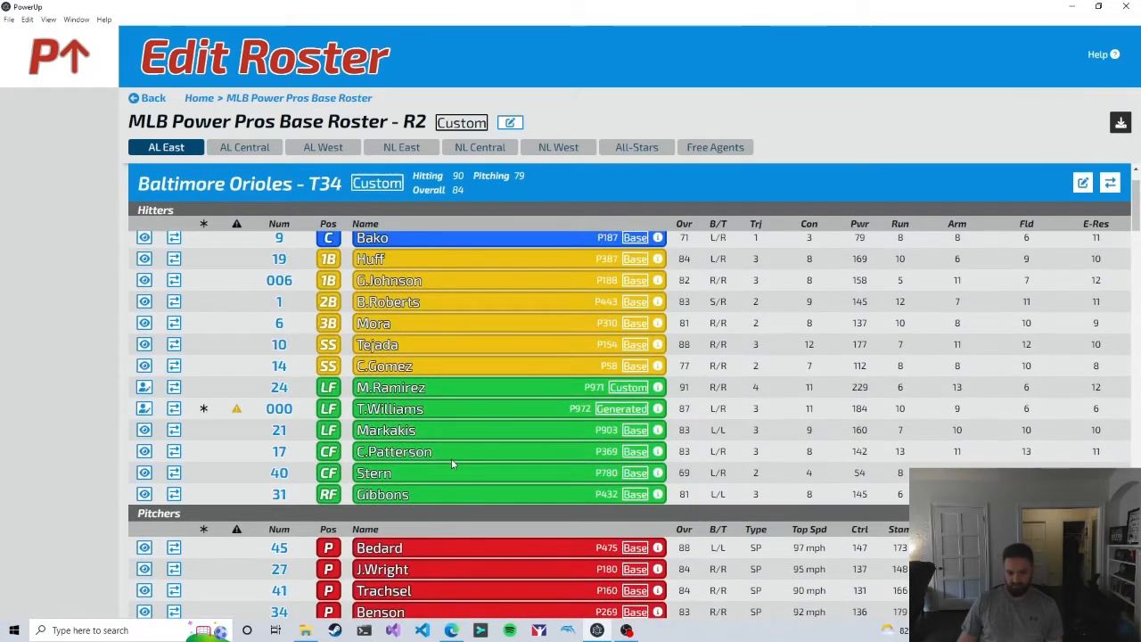
click(145, 387)
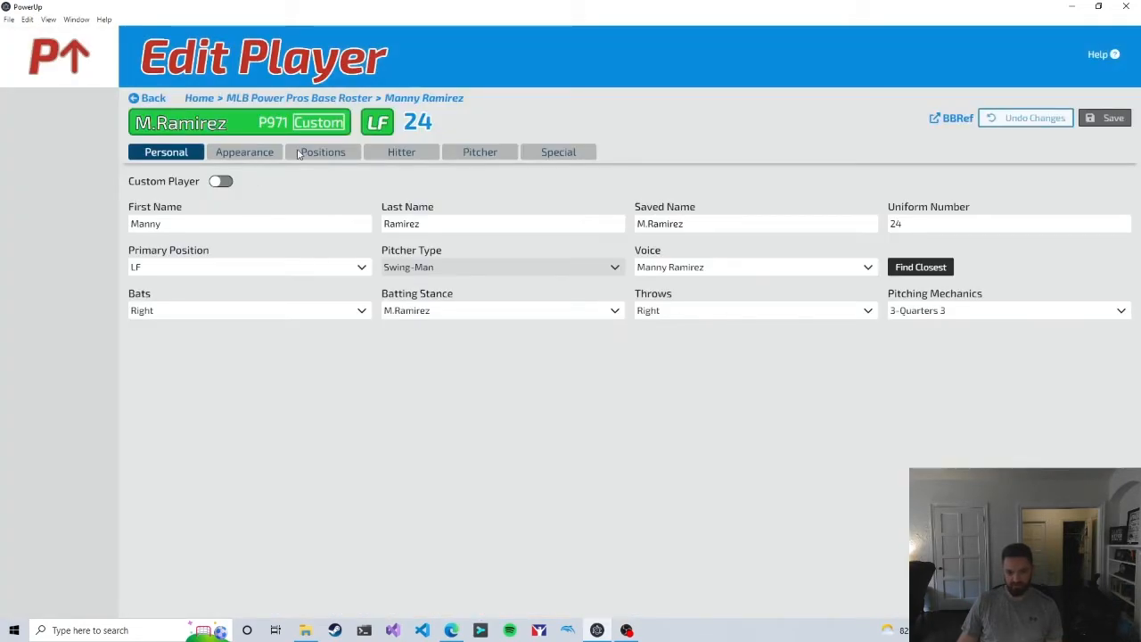
click(401, 152)
click(409, 206)
click(409, 206)
click(408, 206)
click(1110, 117)
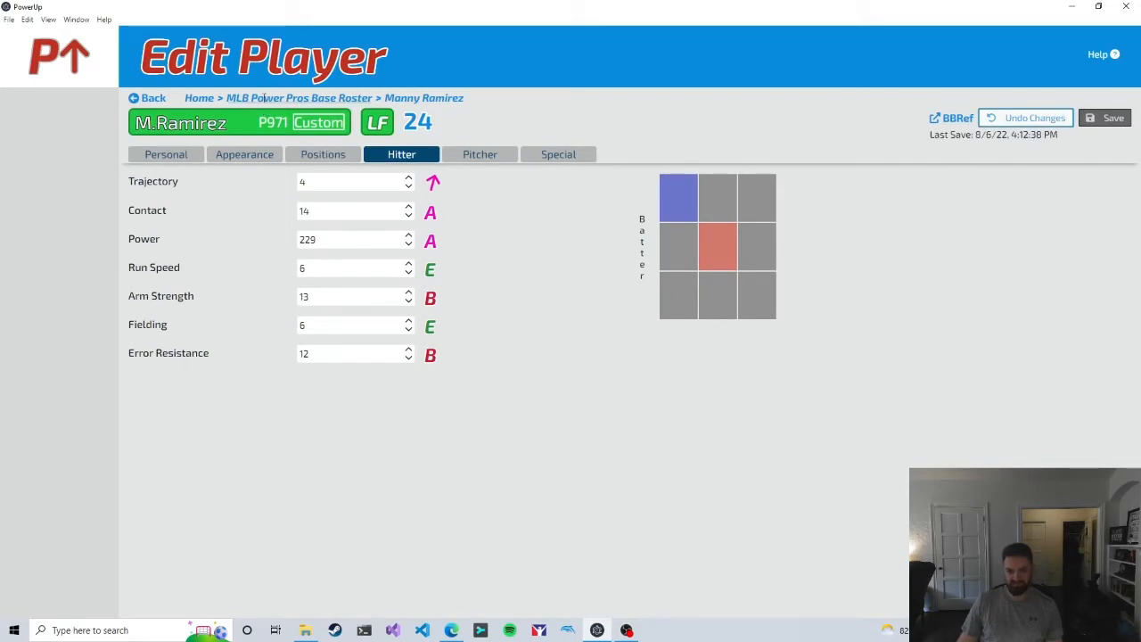
Step: Return to the MLB Power Pros Base Roster and check the custom M.Ramirez's contact rating on the Orioles and Red Sox
click(288, 98)
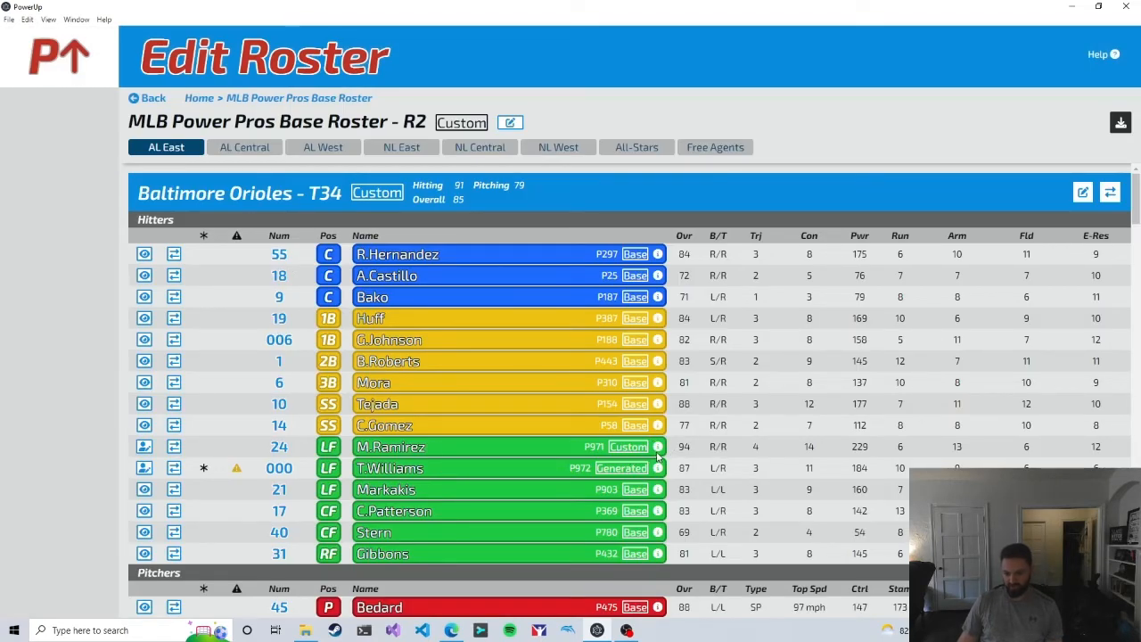
double_click(809, 446)
scroll(553, 339, down, 5)
scroll(485, 294, down, 10)
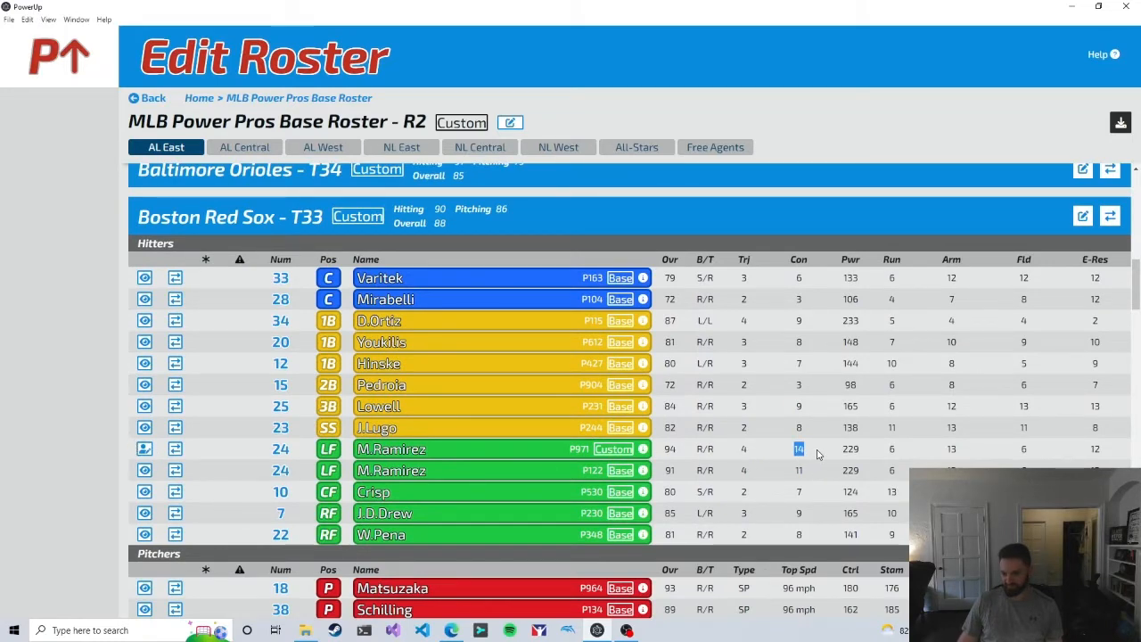
scroll(620, 401, up, 4)
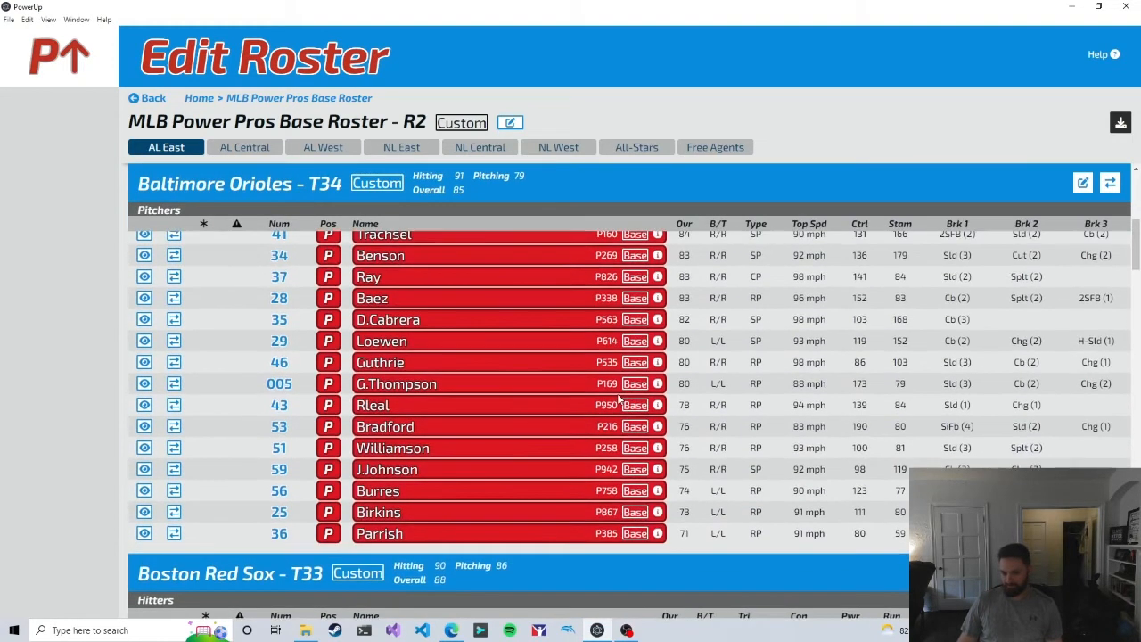
Step: Compare the player IDs and types of the custom and base M.Ramirez entries across the Boston Red Sox and Baltimore Orioles
scroll(620, 401, down, 3)
scroll(620, 402, down, 2)
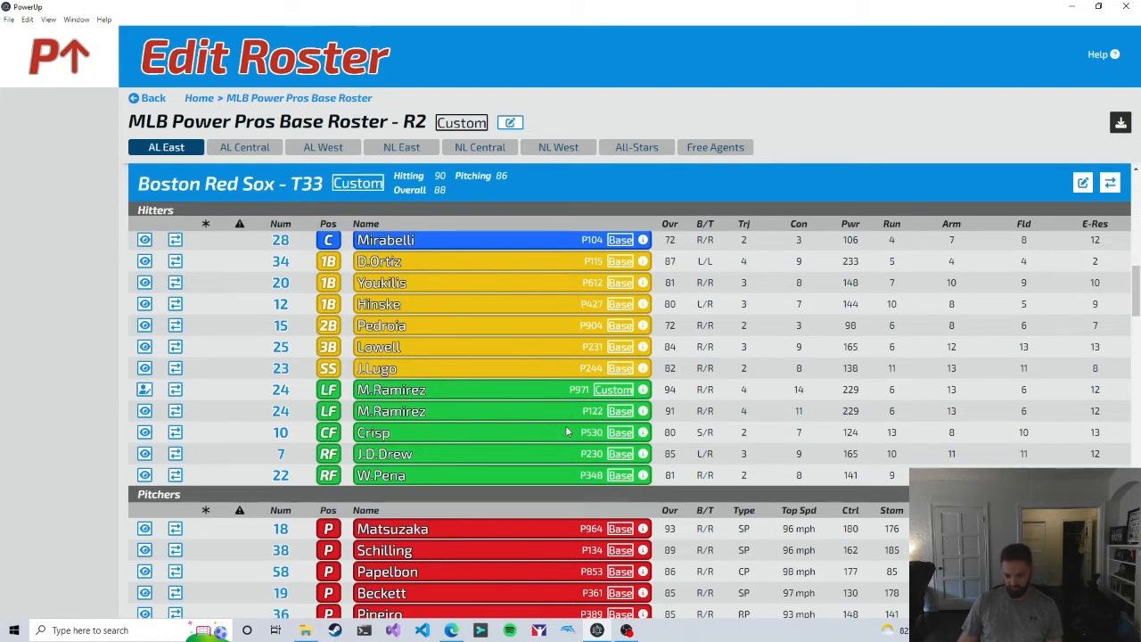
drag(584, 410, 604, 410)
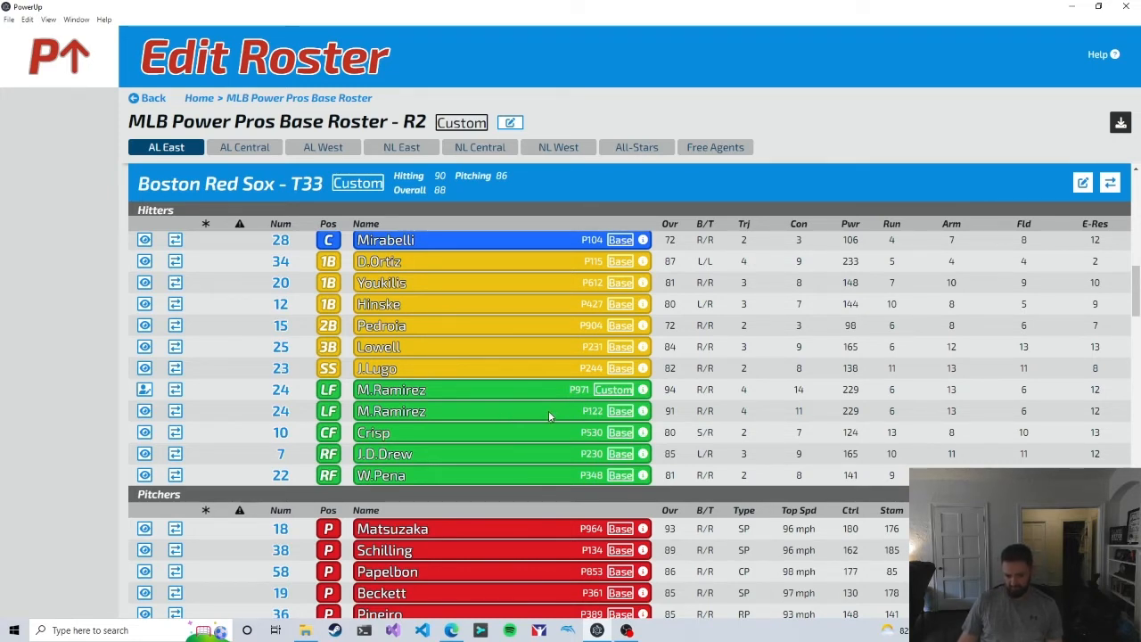
drag(567, 393, 592, 388)
scroll(478, 416, up, 8)
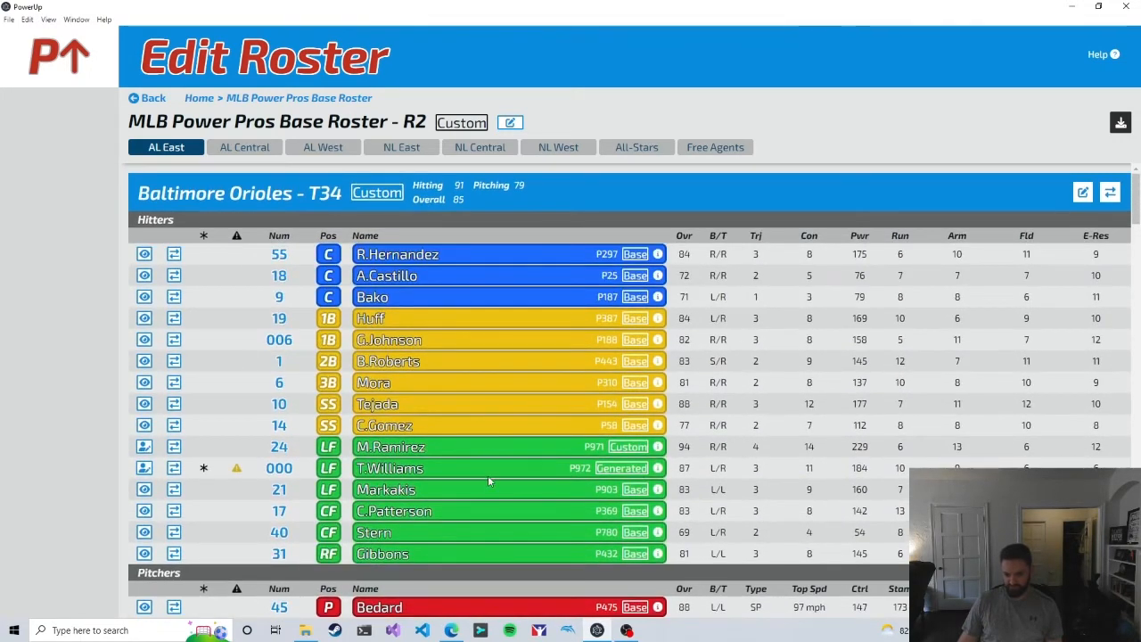
double_click(615, 447)
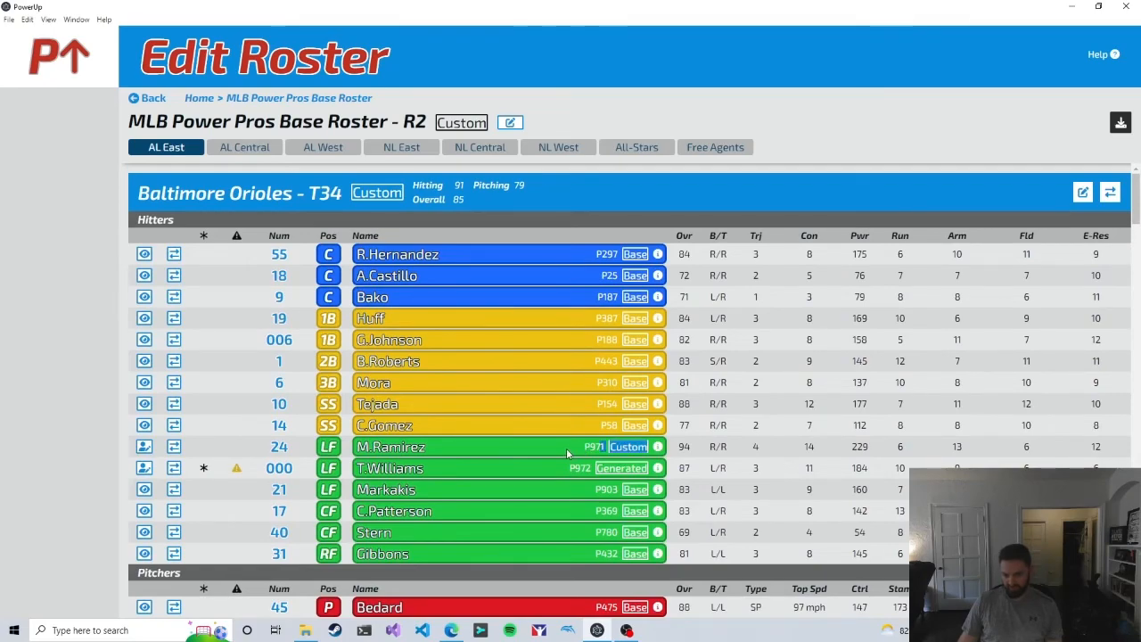
scroll(566, 450, down, 8)
drag(583, 411, 603, 411)
click(563, 406)
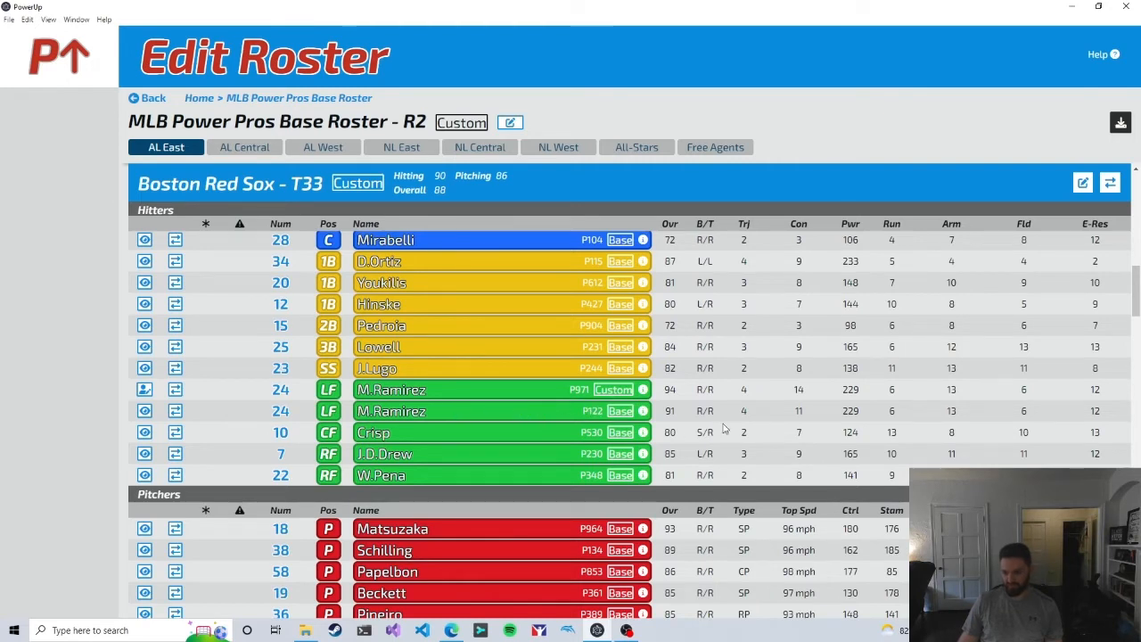
Step: Examine the Base, Custom, Generated and Imported type labels and the marker columns of the Baltimore Orioles hitters
drag(795, 410, 808, 417)
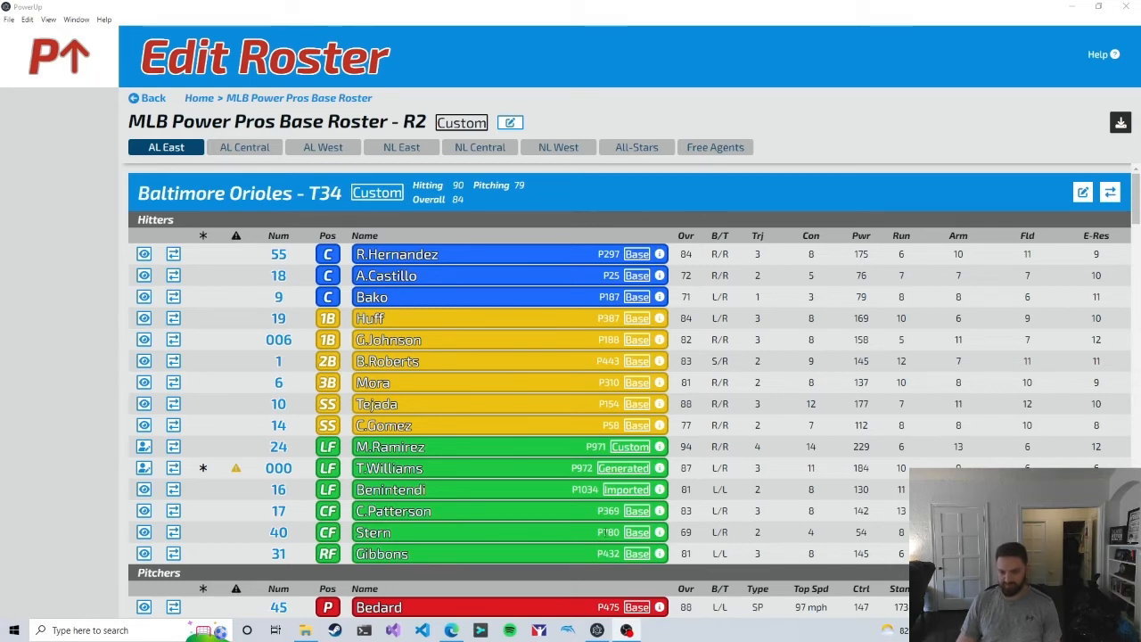
mouse_move(637, 429)
mouse_move(632, 452)
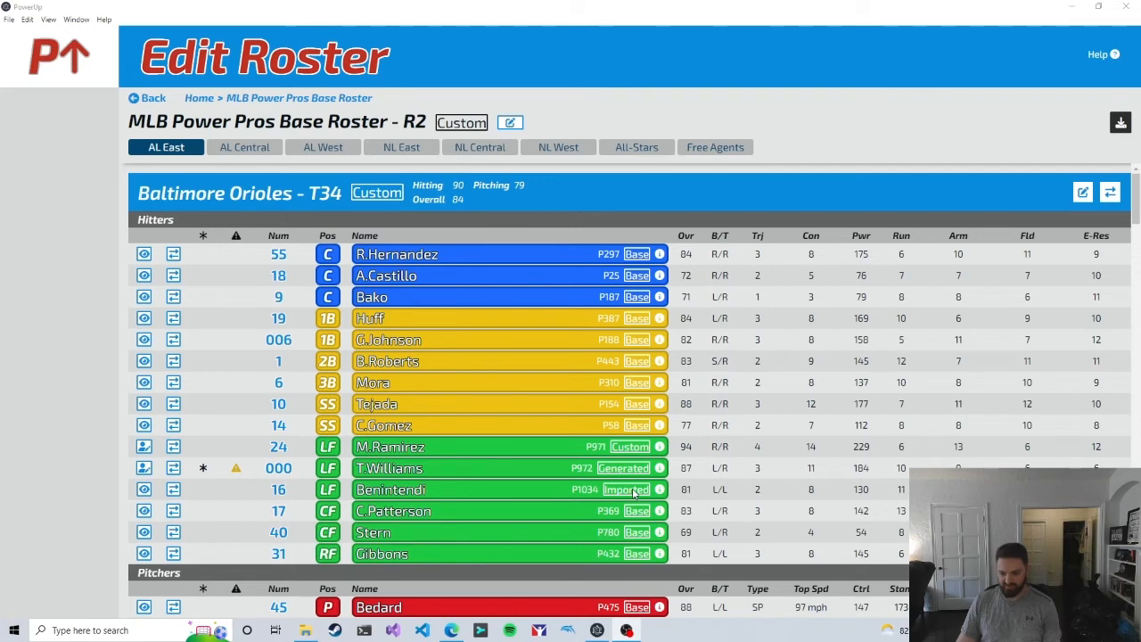
mouse_move(633, 489)
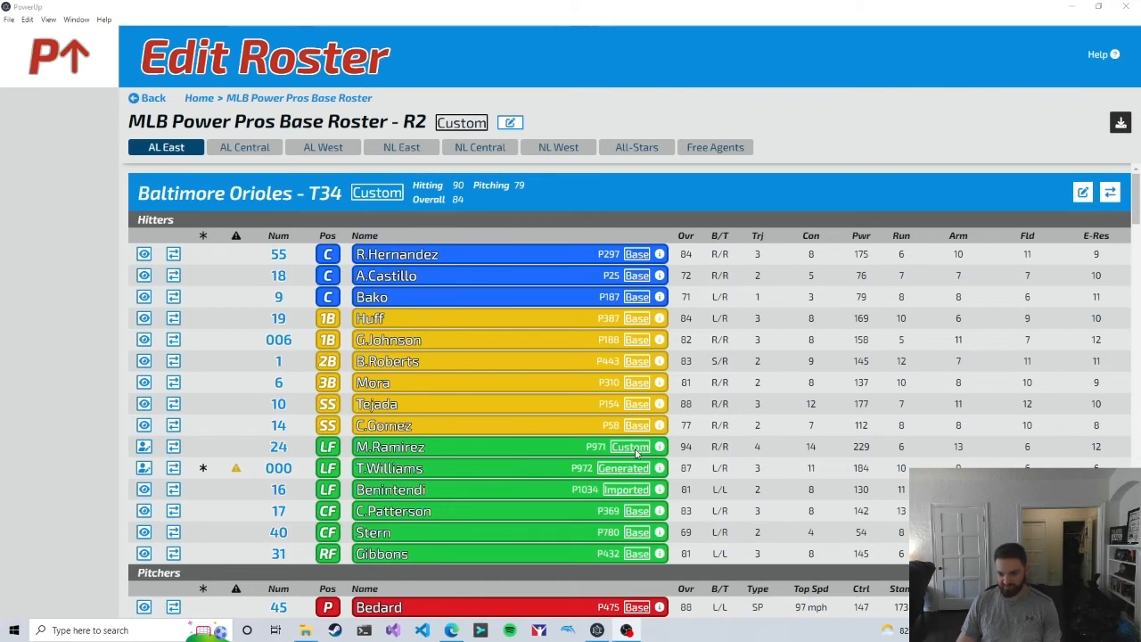
mouse_move(206, 472)
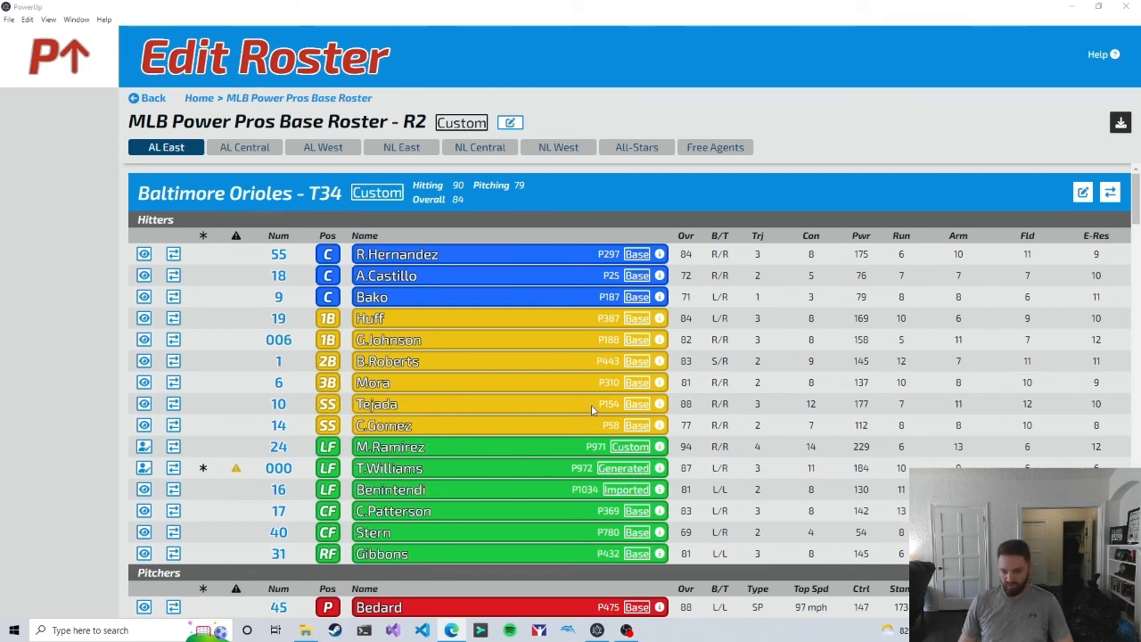
Step: View the base Tejada's personal details, return to the roster and replace him on the Baltimore Orioles with a copy
click(144, 404)
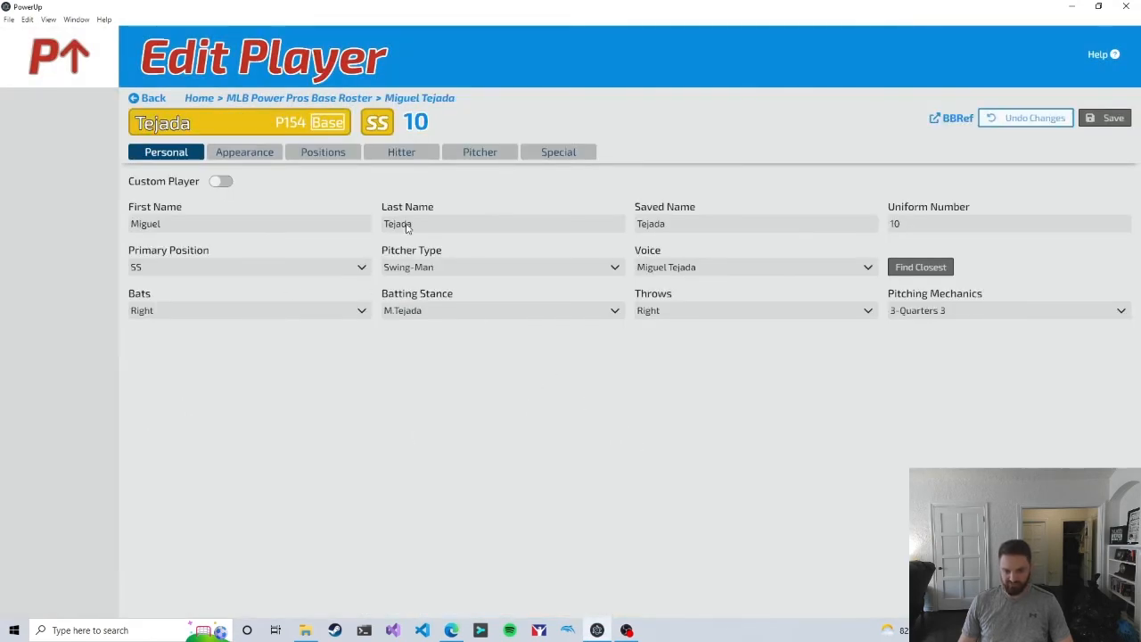
click(355, 102)
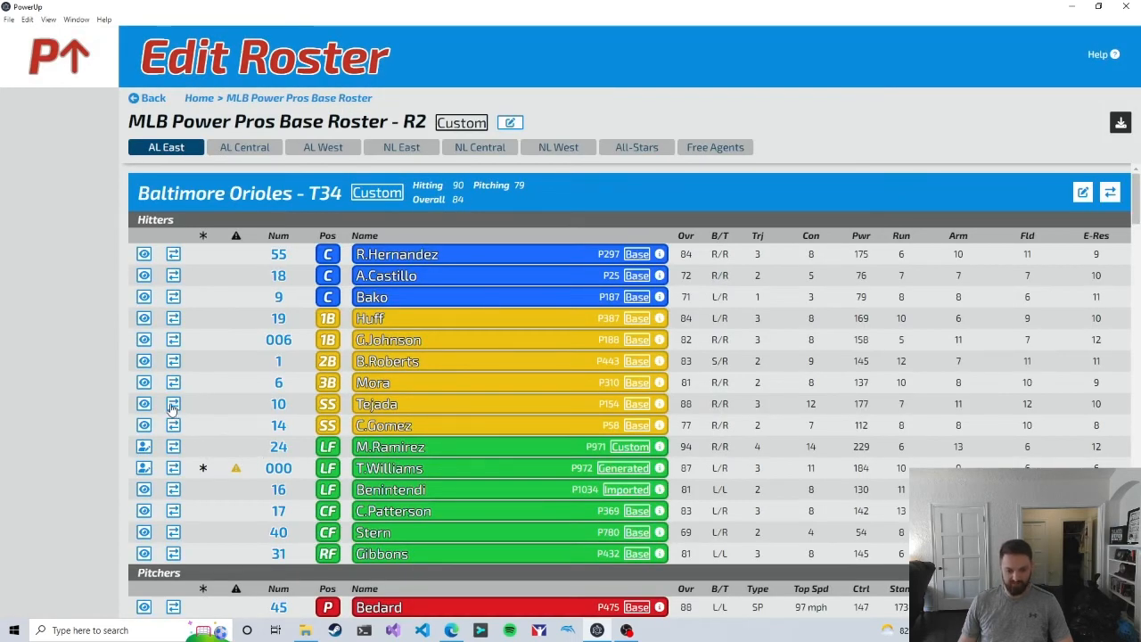
click(173, 406)
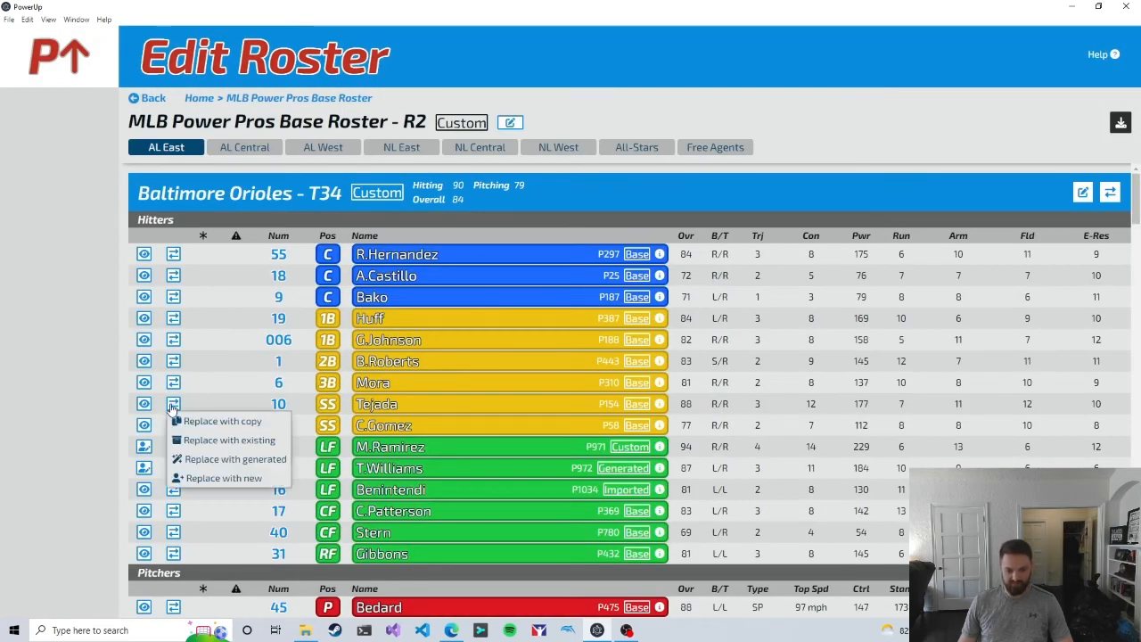
click(214, 423)
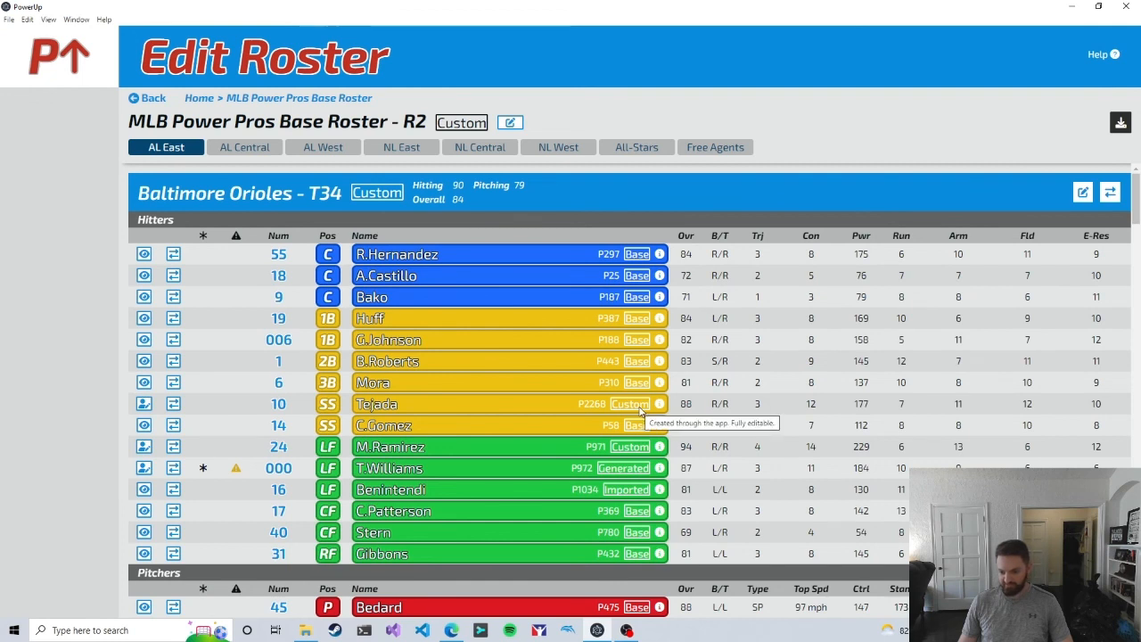
drag(585, 405, 599, 406)
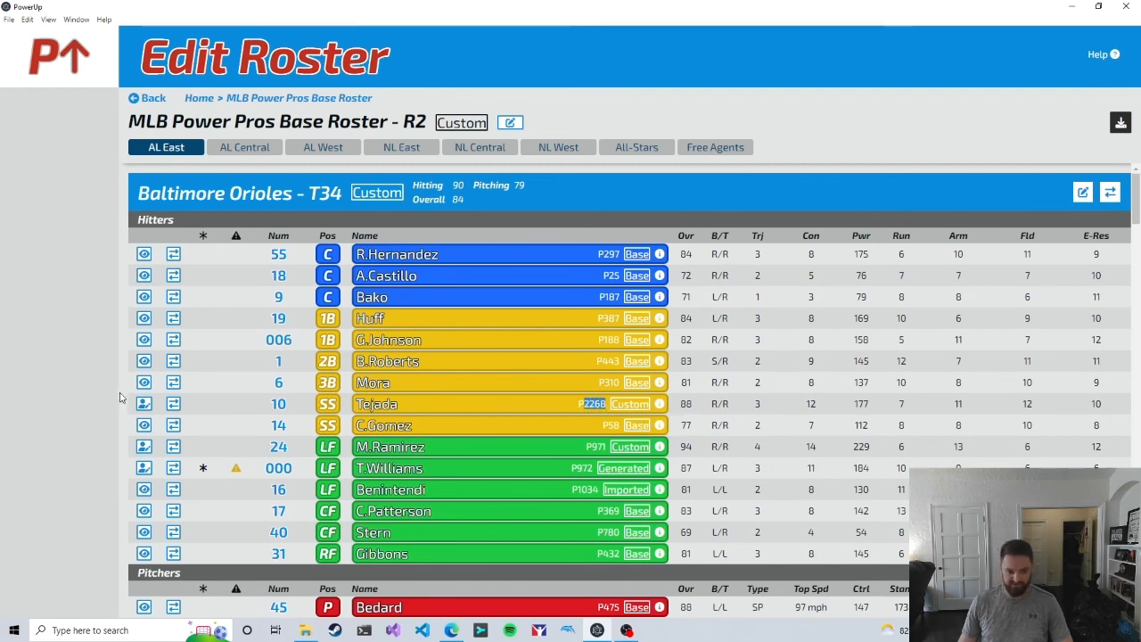
Step: Open the custom Tejada copy from the Baltimore Orioles and check whether his first and last names can be edited
click(145, 406)
click(256, 223)
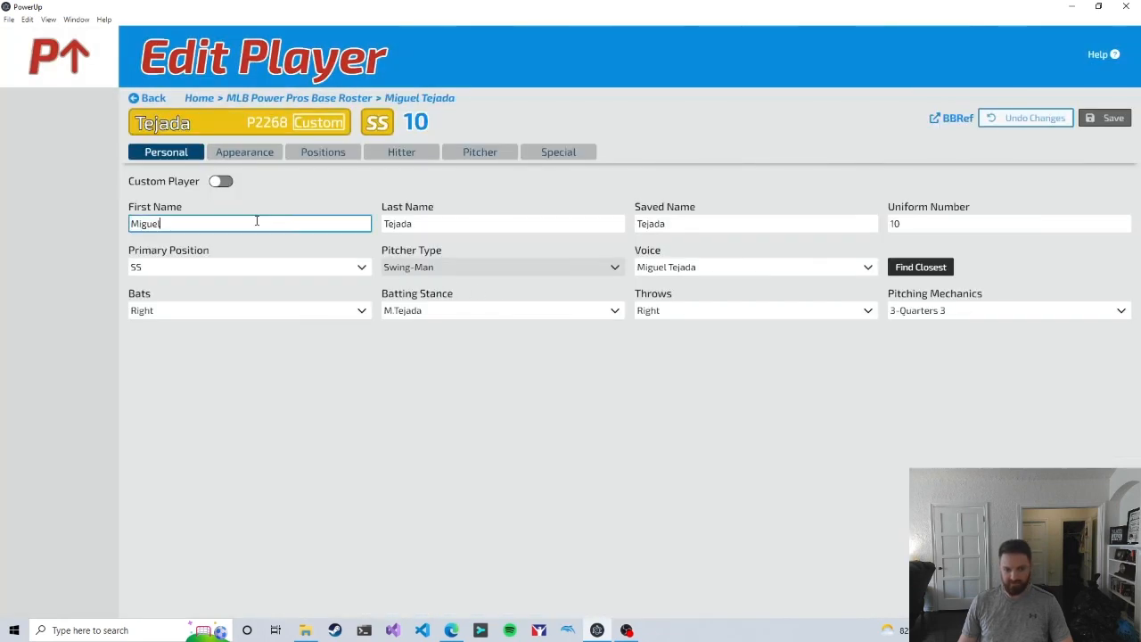
click(478, 227)
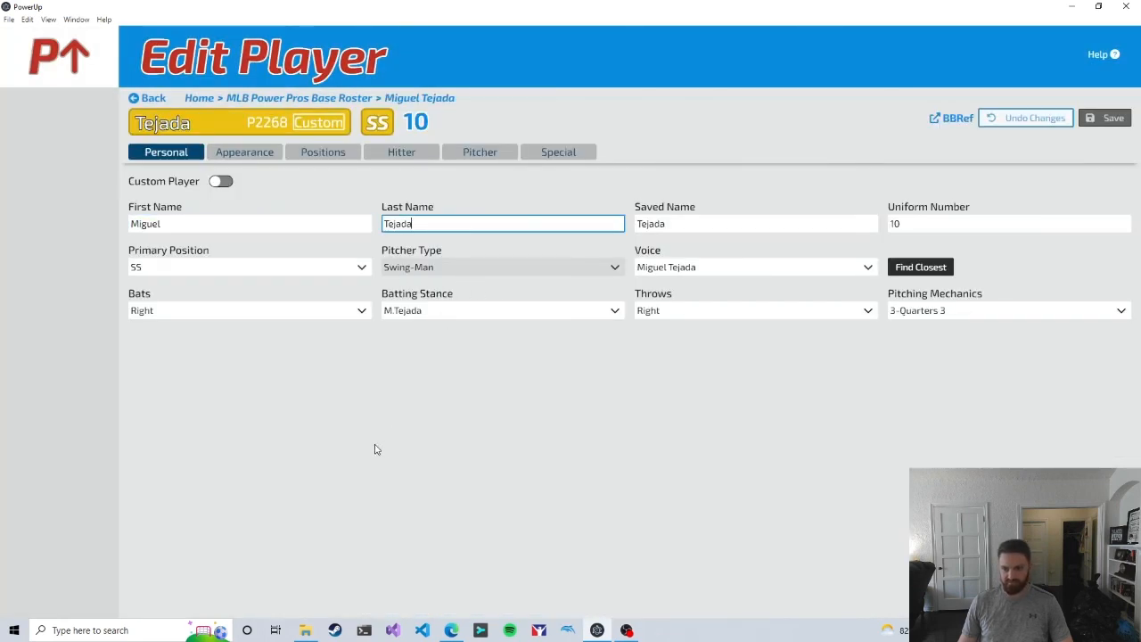